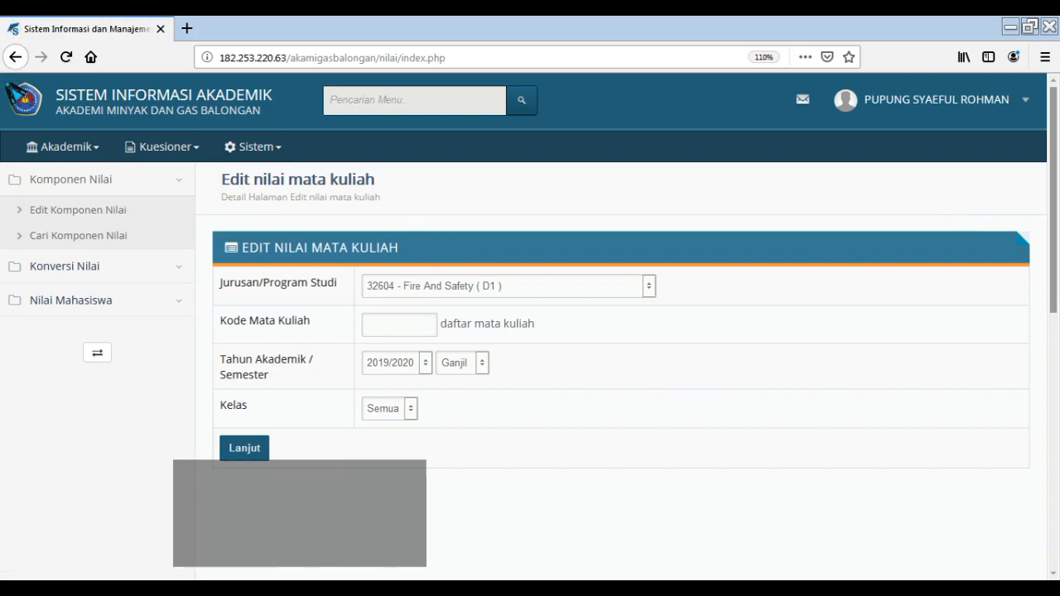
Open the Presensi Kuliah page and choose 32401 - Perminyakan (D3) as the study program
left_click(66, 147)
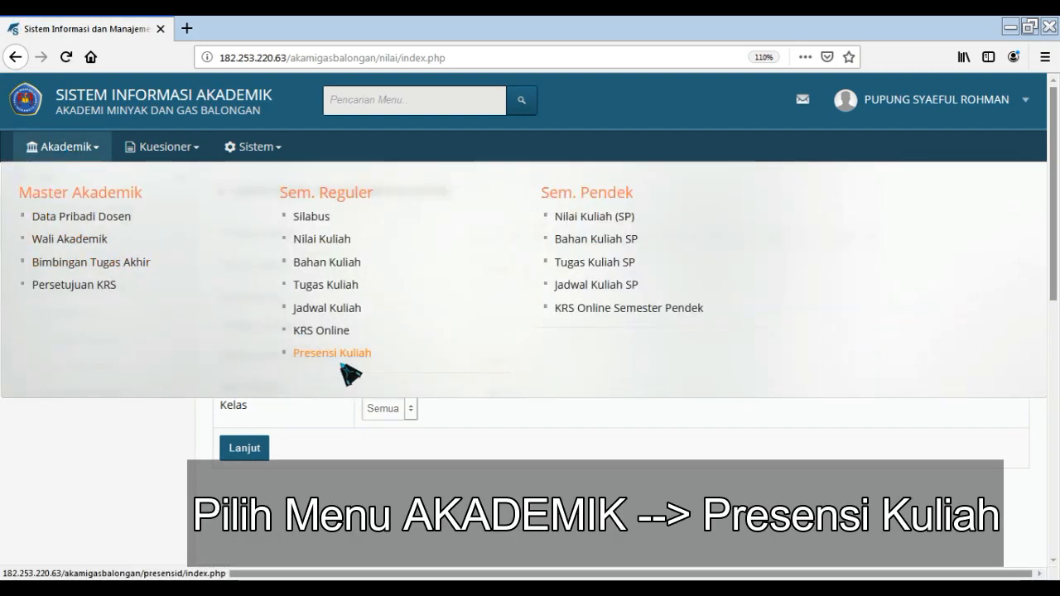
left_click(365, 356)
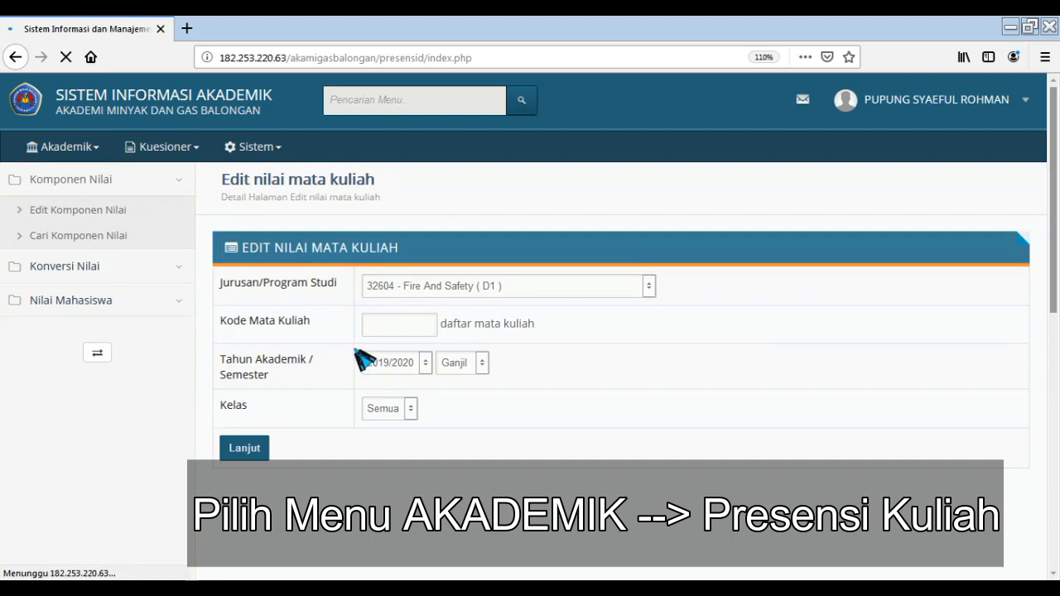
left_click(553, 290)
left_click(511, 369)
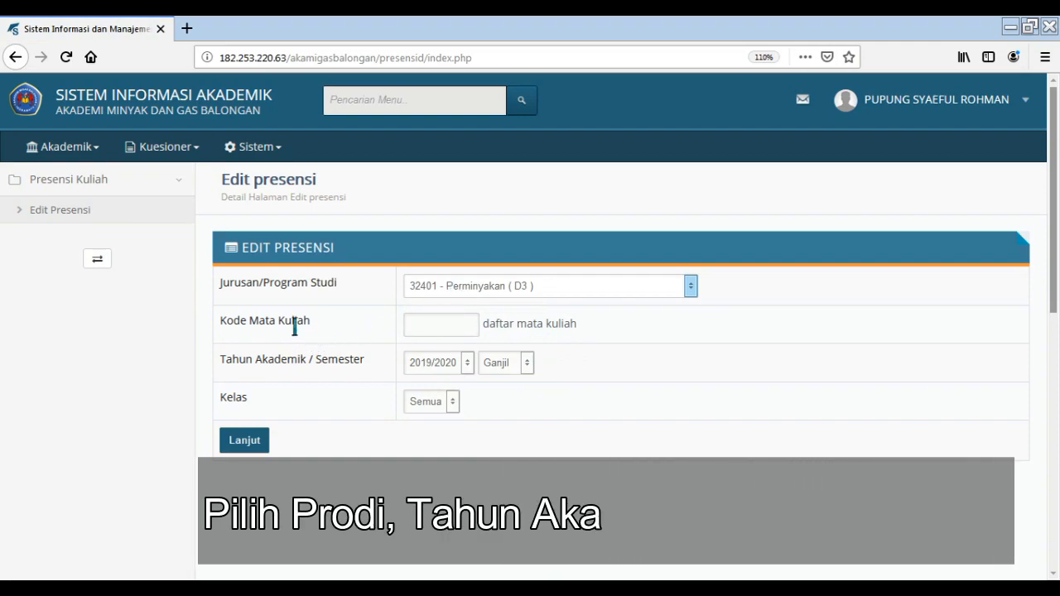
Set the academic year to 2019/2020 and the class to C, and list the matching courses
left_click(439, 366)
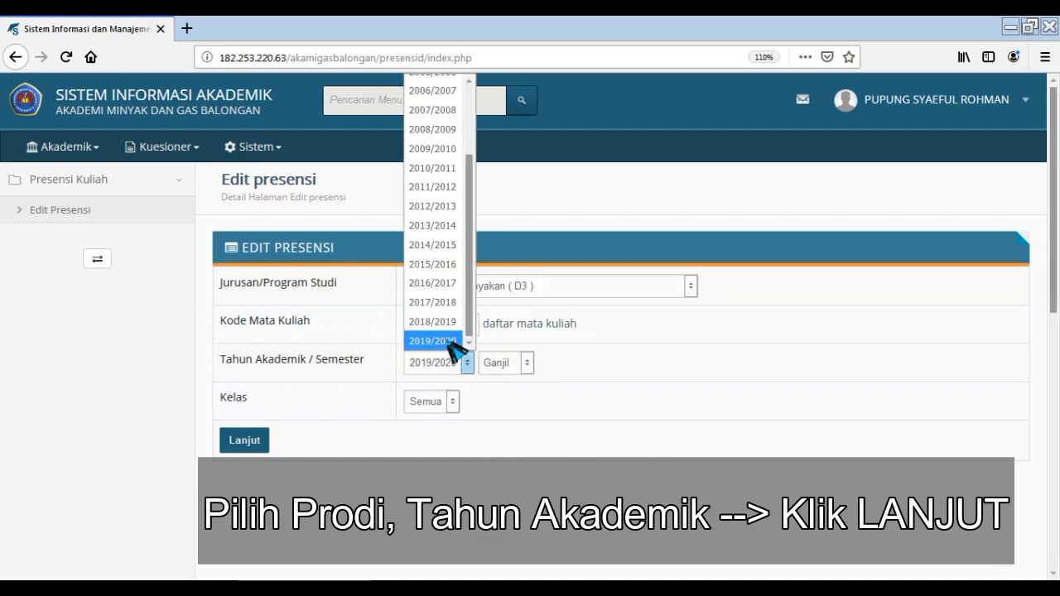
left_click(448, 346)
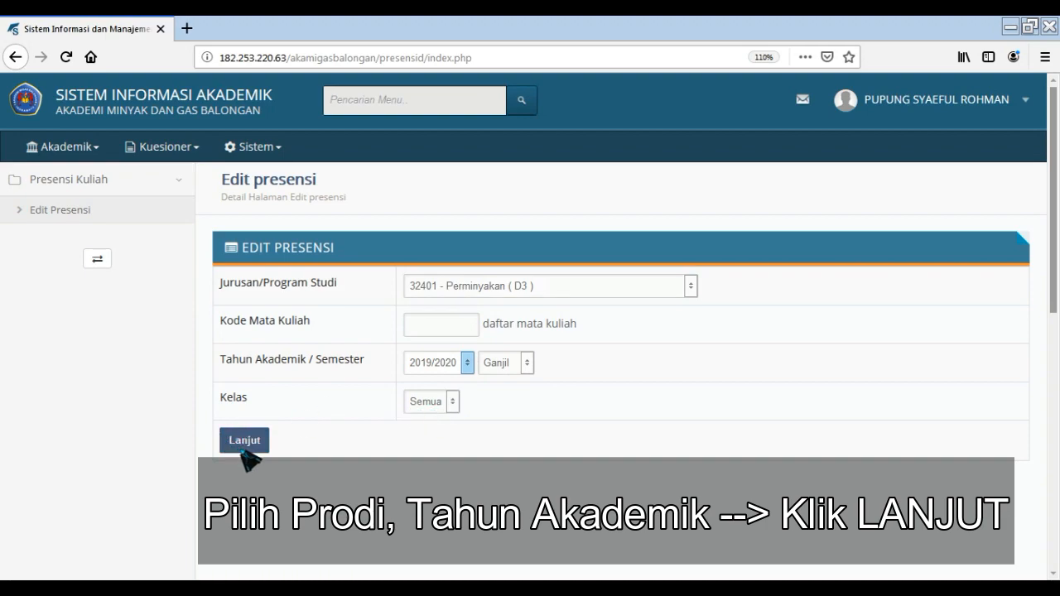
left_click(424, 402)
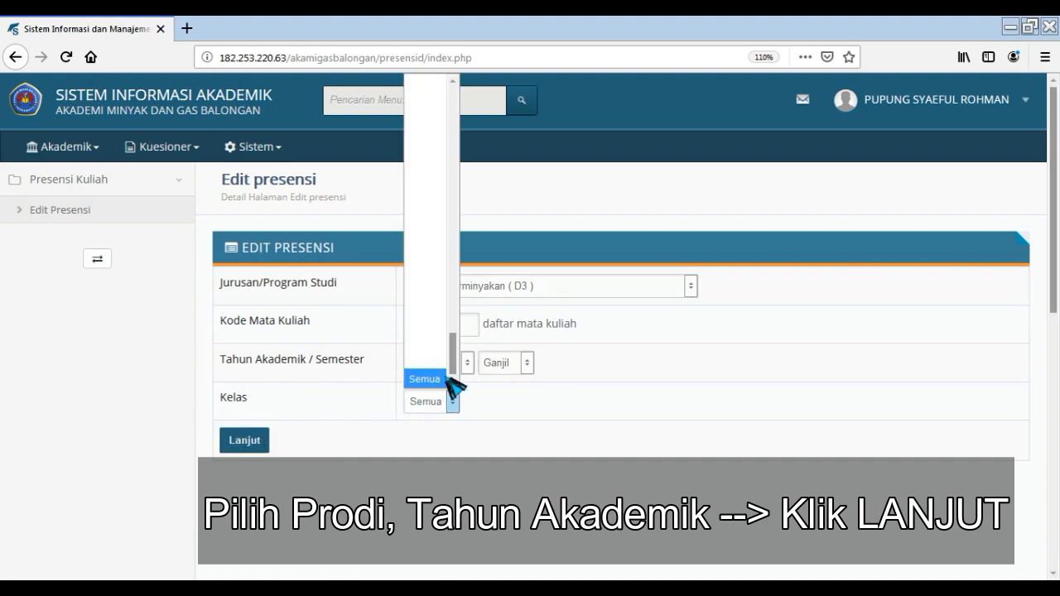
left_click_drag(454, 357, 455, 106)
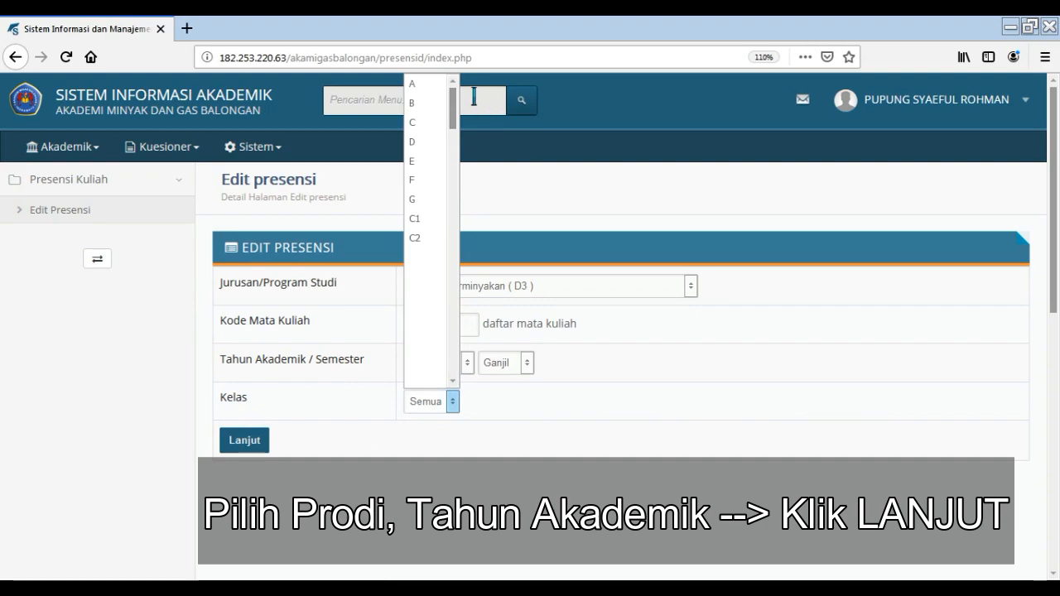
left_click(421, 124)
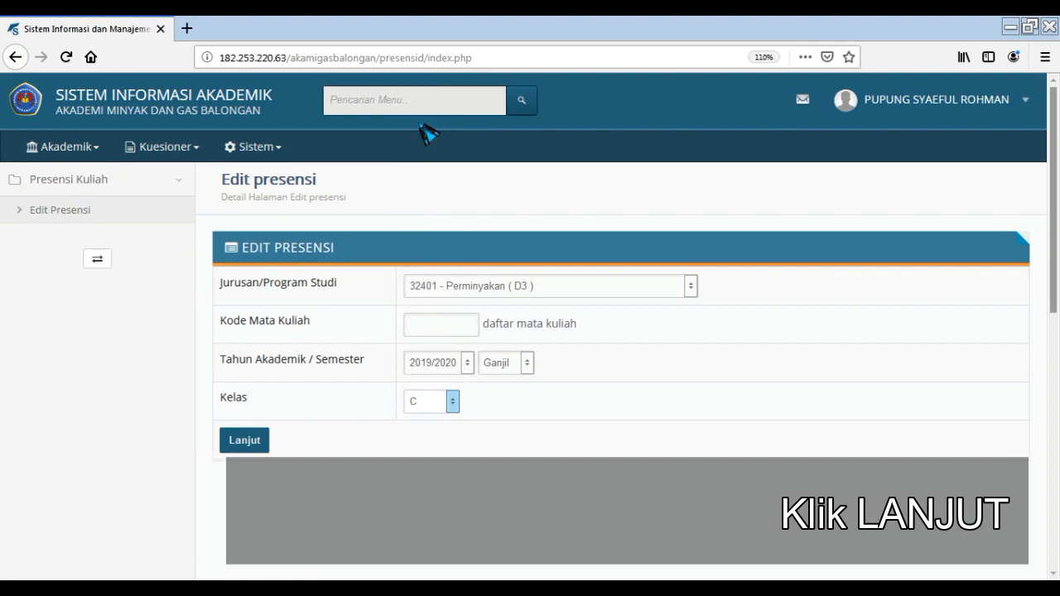
left_click(245, 441)
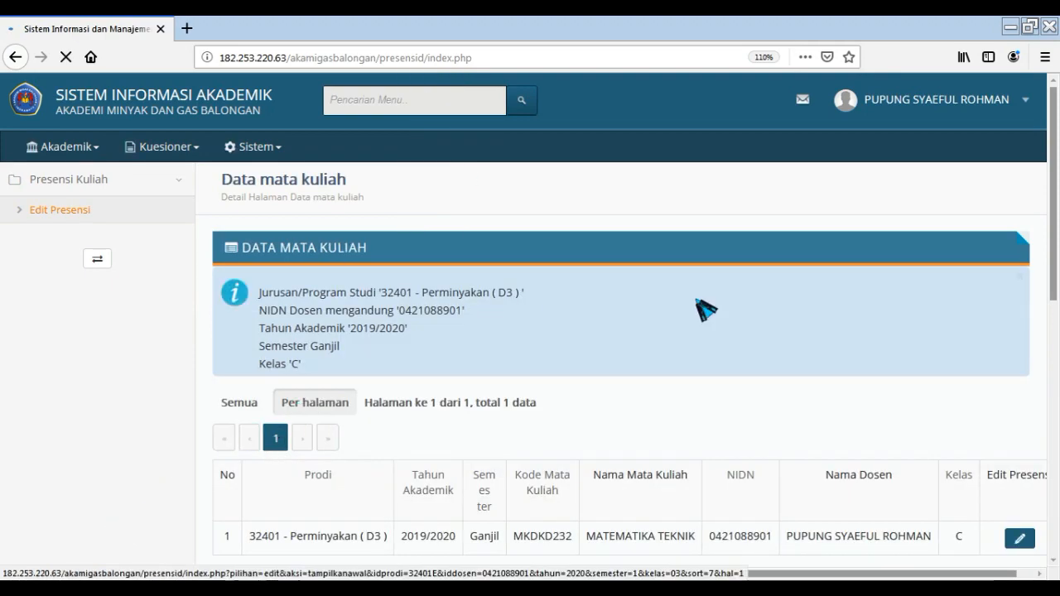
Open the MATEMATIKA TEKNIK course's attendance sheet for editing
scroll(1036, 282, "down", 3)
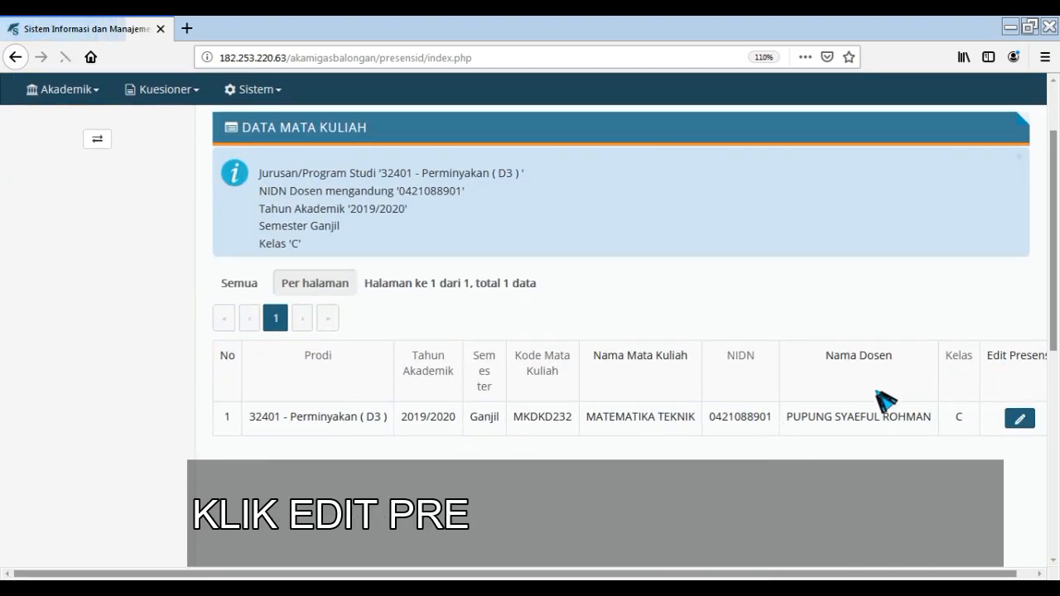
left_click(1020, 419)
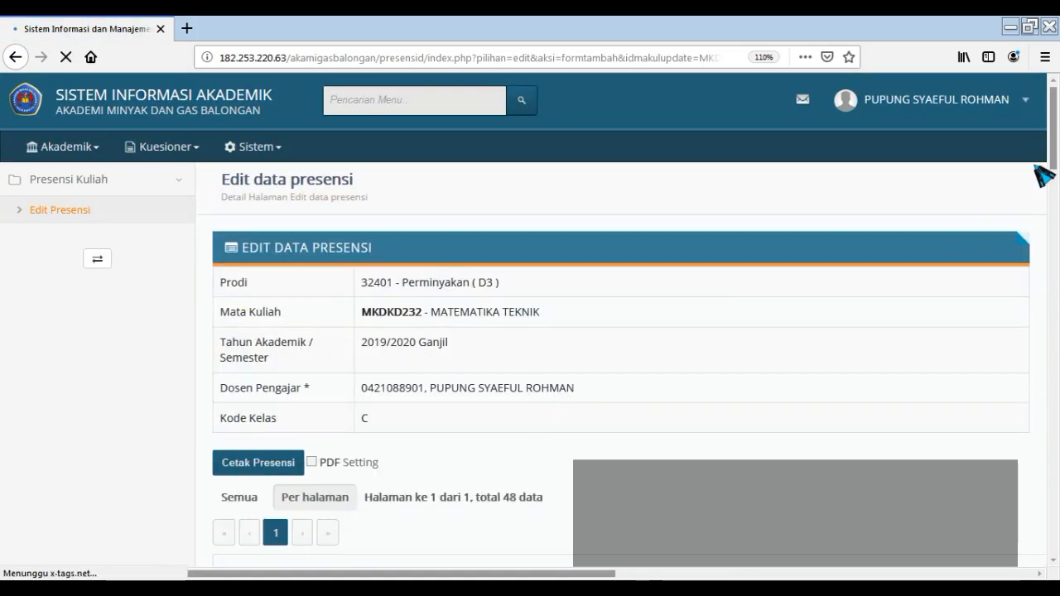
mouse_move(1054, 134)
left_mouse_down()
mouse_move(1054, 175)
mouse_move(1052, 146)
left_mouse_up()
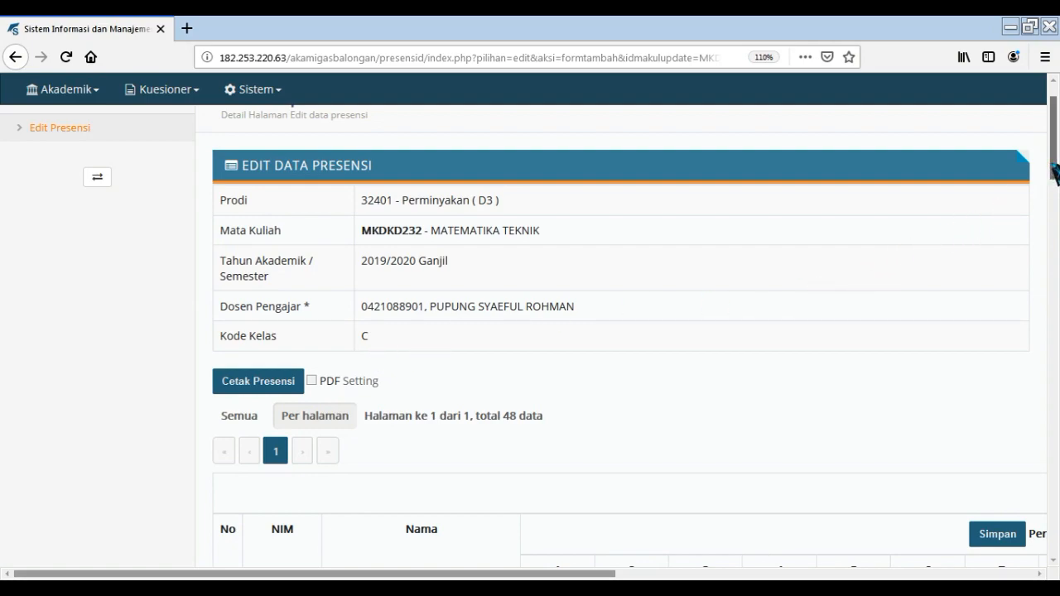
left_click_drag(1054, 166, 1054, 224)
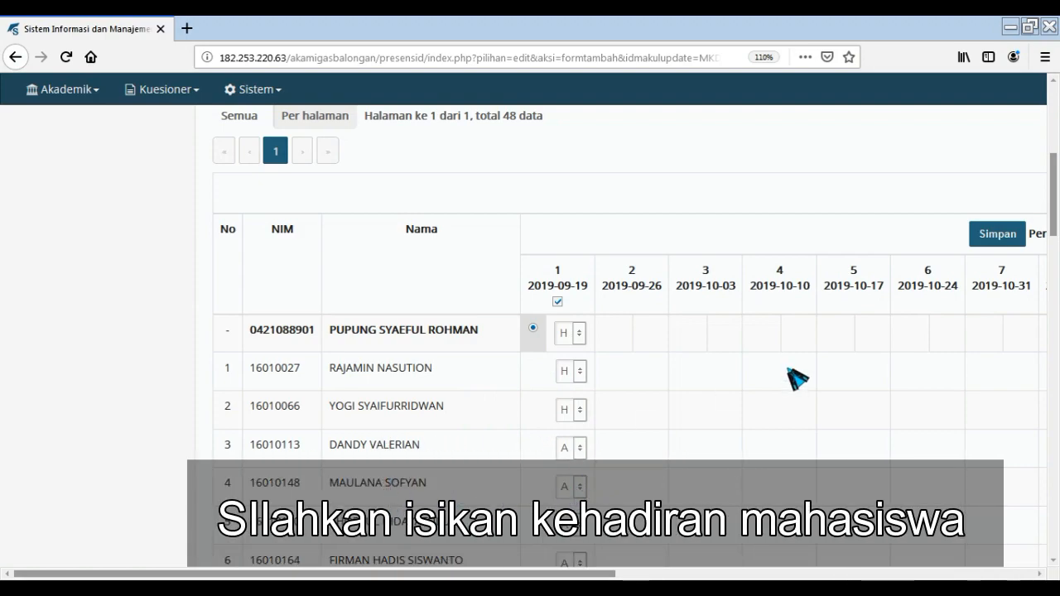
Set the attendance of the student in row 9 to S for meeting 1 (2019-09-19)
left_click_drag(1056, 215, 1055, 253)
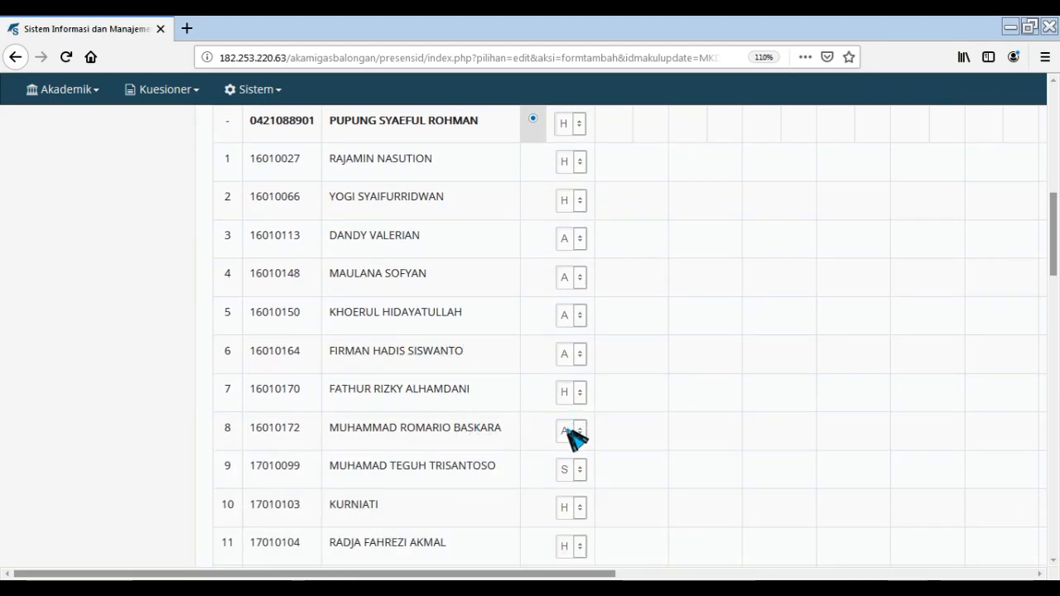
left_click(578, 470)
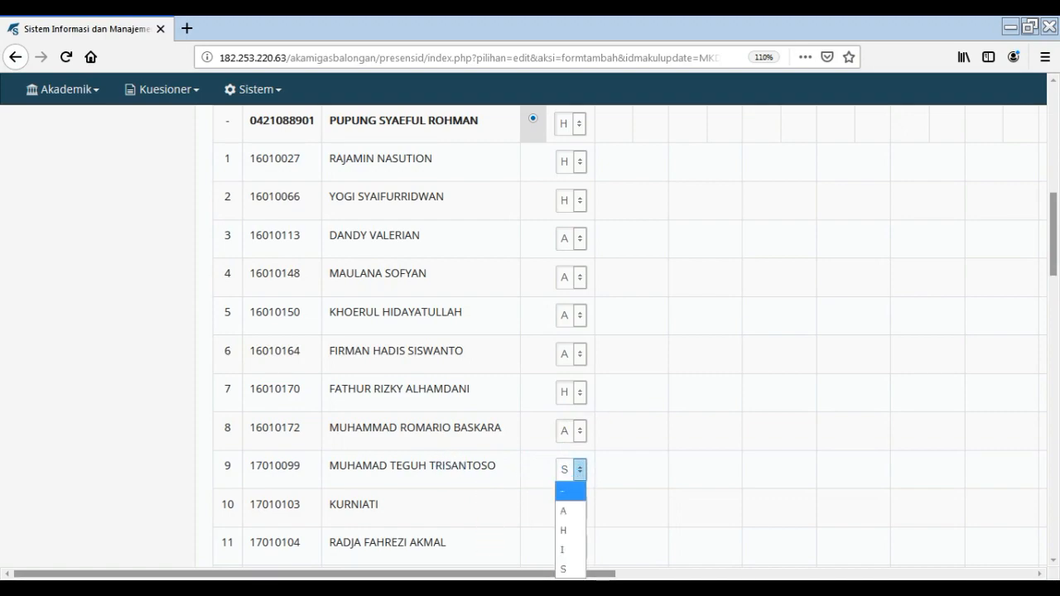
left_click(579, 568)
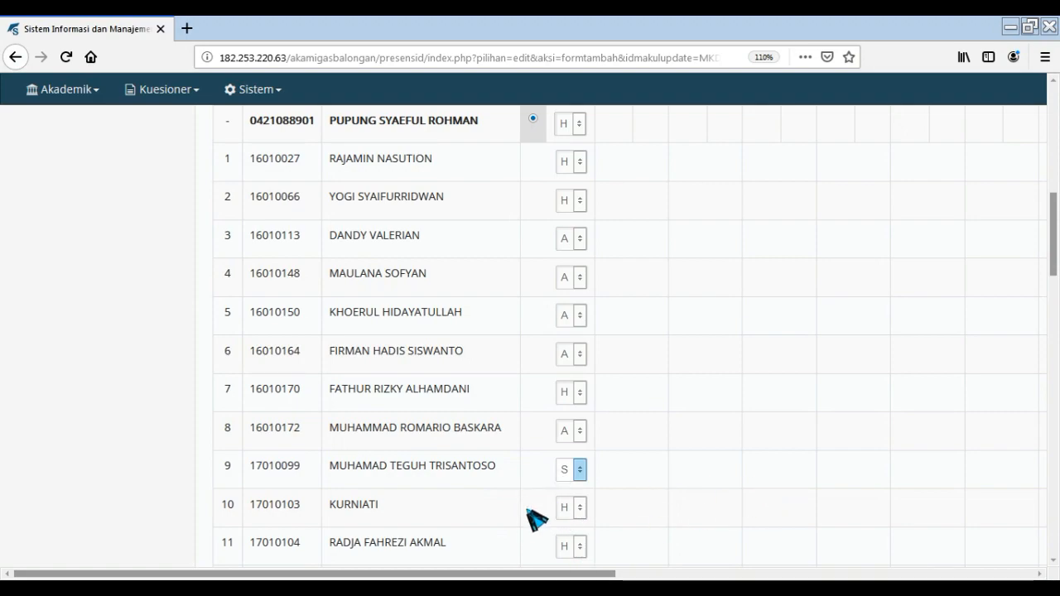
Set the meeting 1 attendance of the student in row 13 to H
scroll(531, 522, "down", 5)
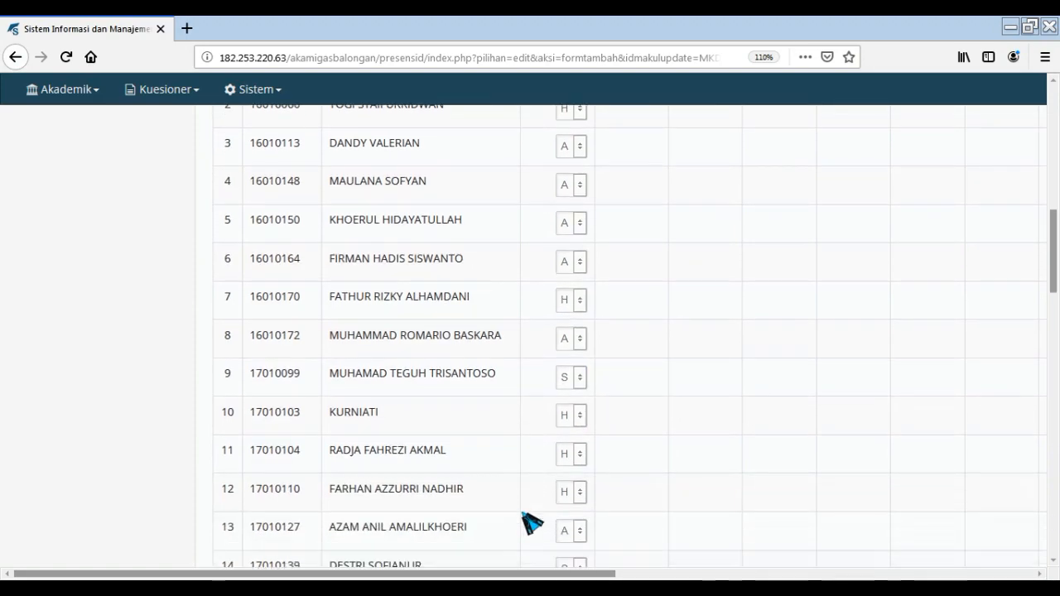
scroll(531, 522, "down", 1)
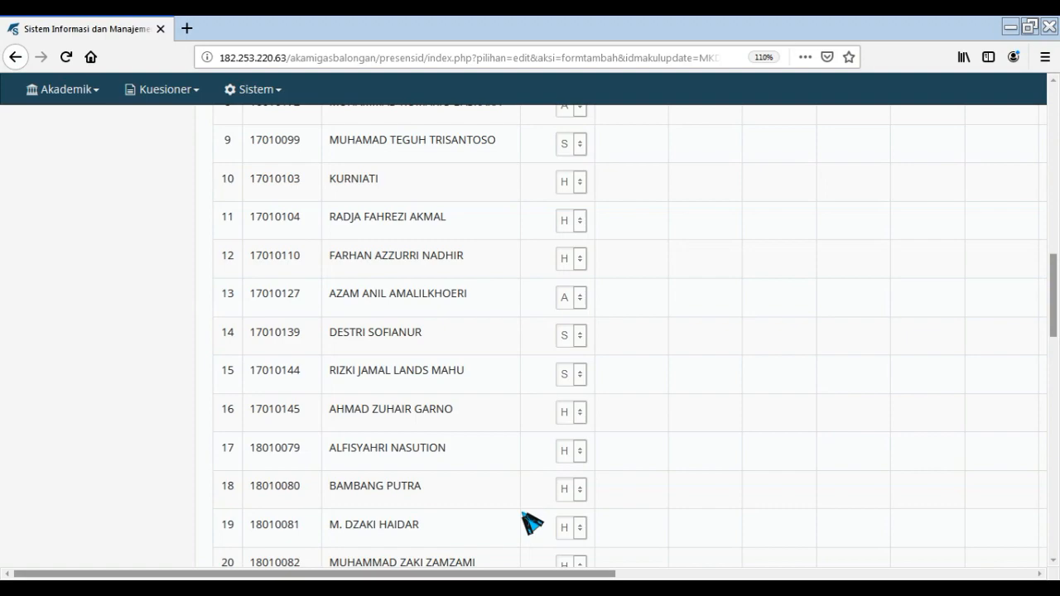
left_click(570, 300)
left_click(573, 358)
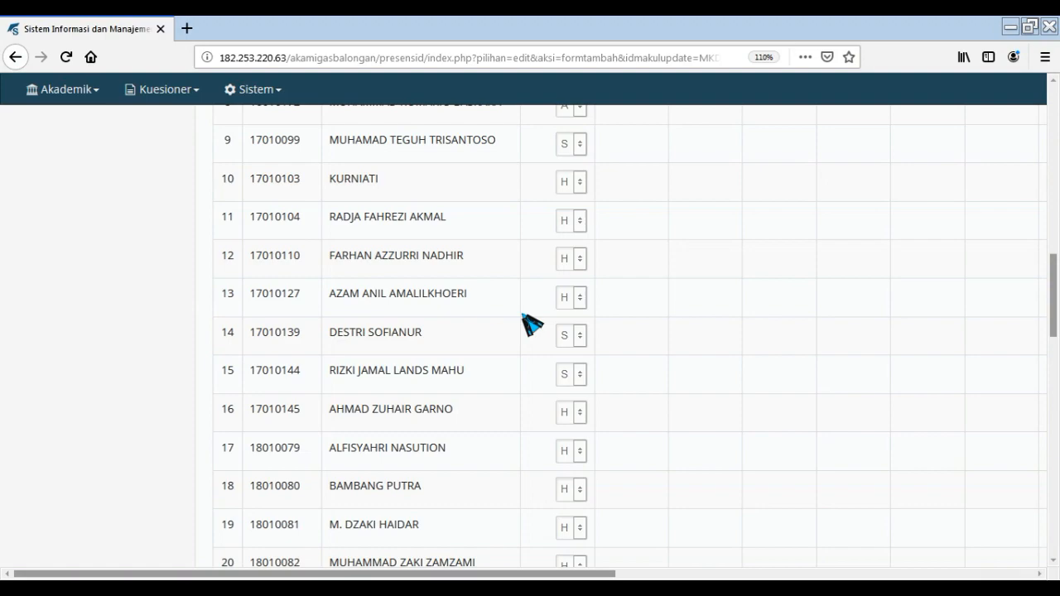
Set the meeting 1 attendance of the student in row 48, the last on the list, to A
scroll(530, 325, "down", 1)
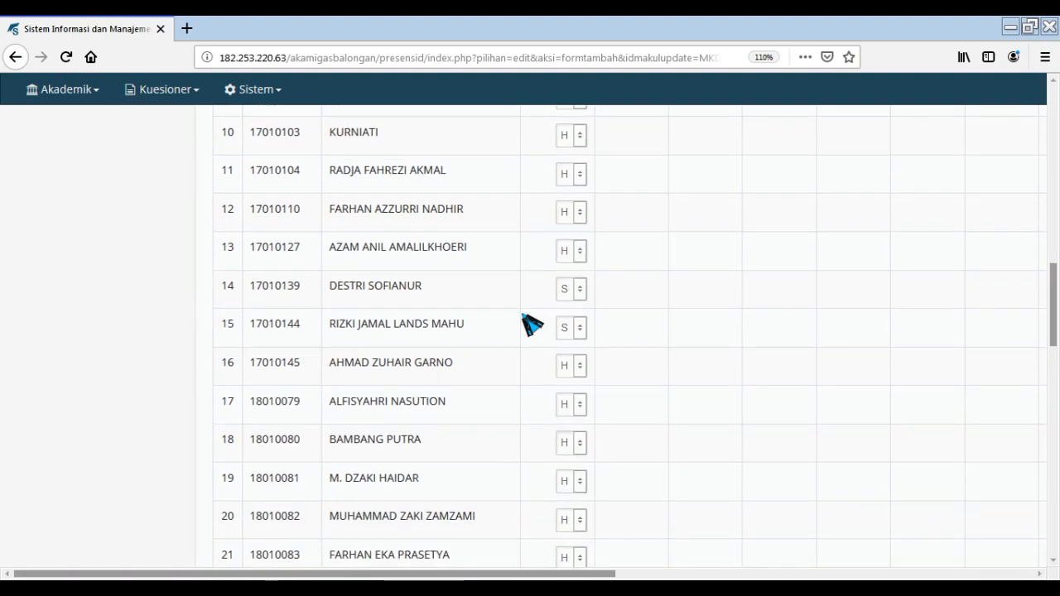
scroll(530, 324, "down", 5)
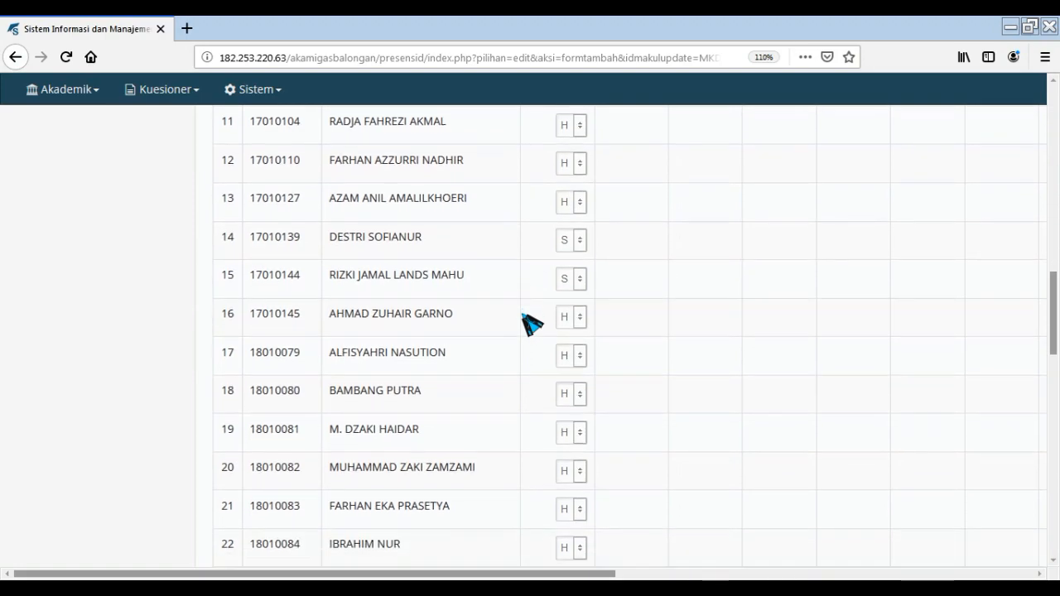
scroll(531, 324, "down", 4)
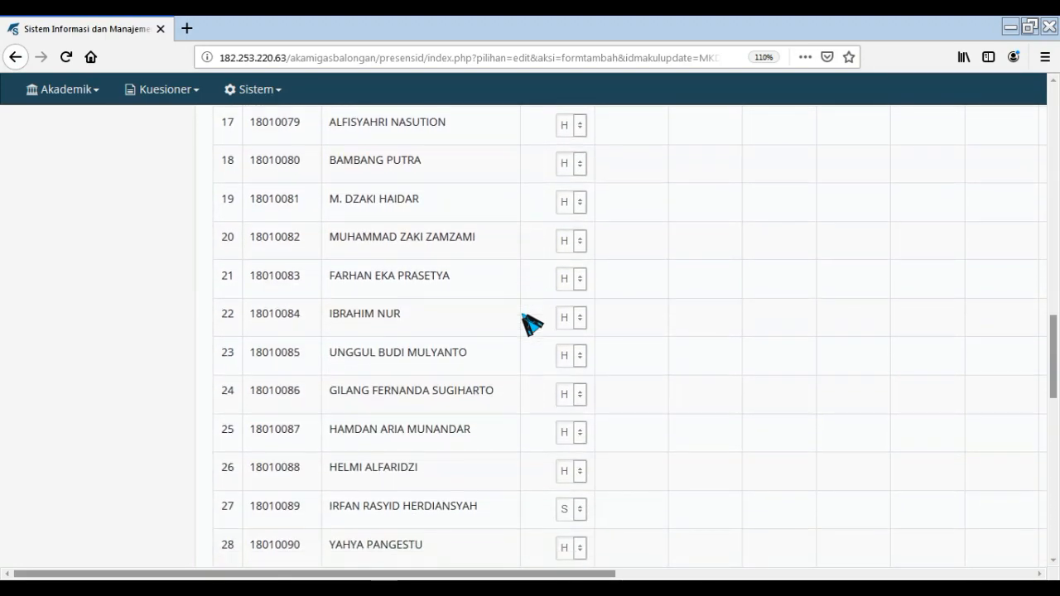
scroll(531, 325, "down", 7)
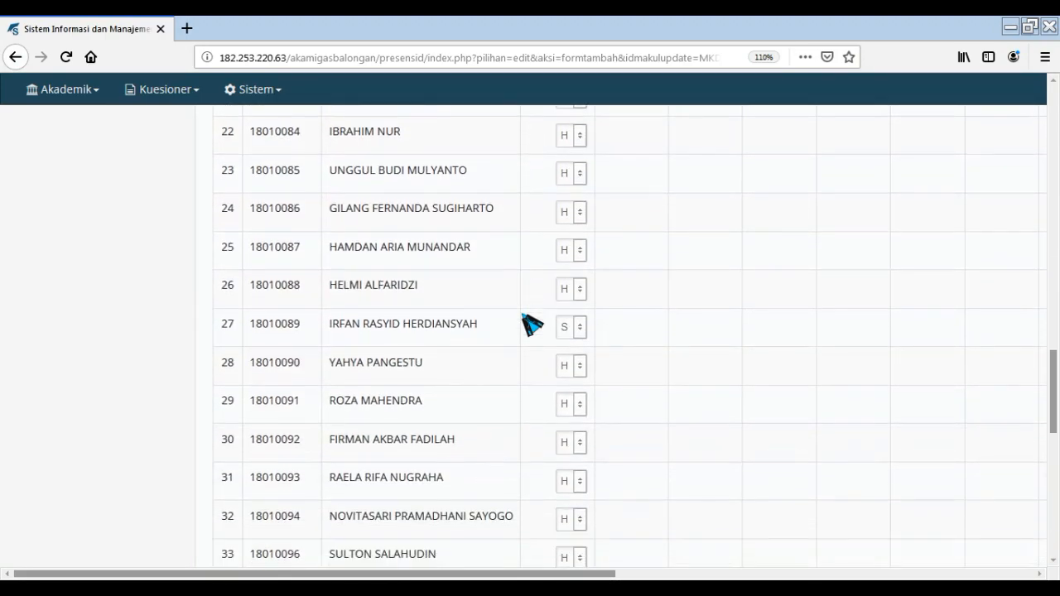
scroll(531, 325, "down", 8)
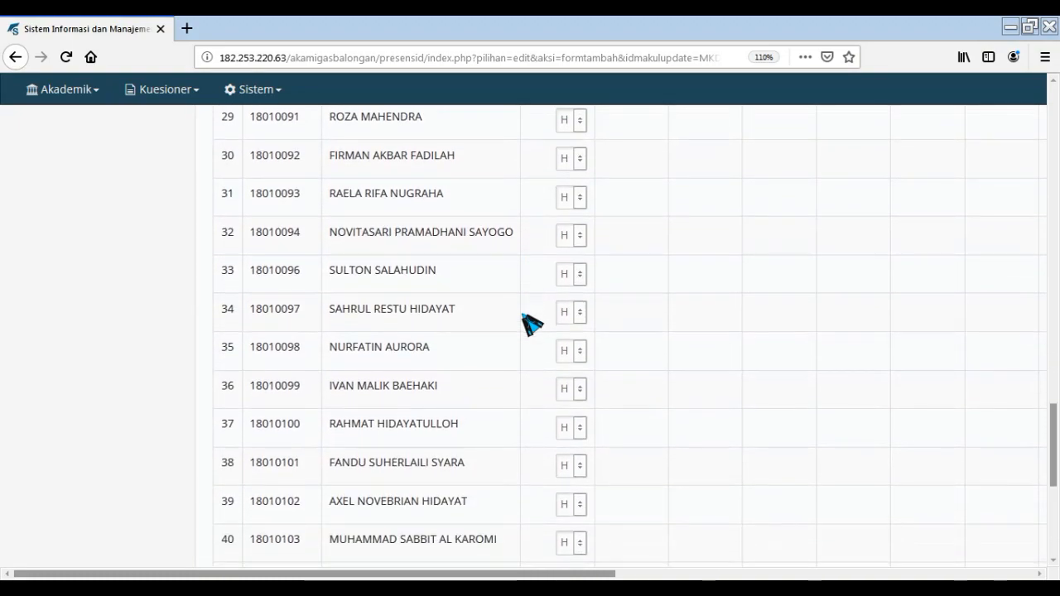
scroll(531, 325, "down", 3)
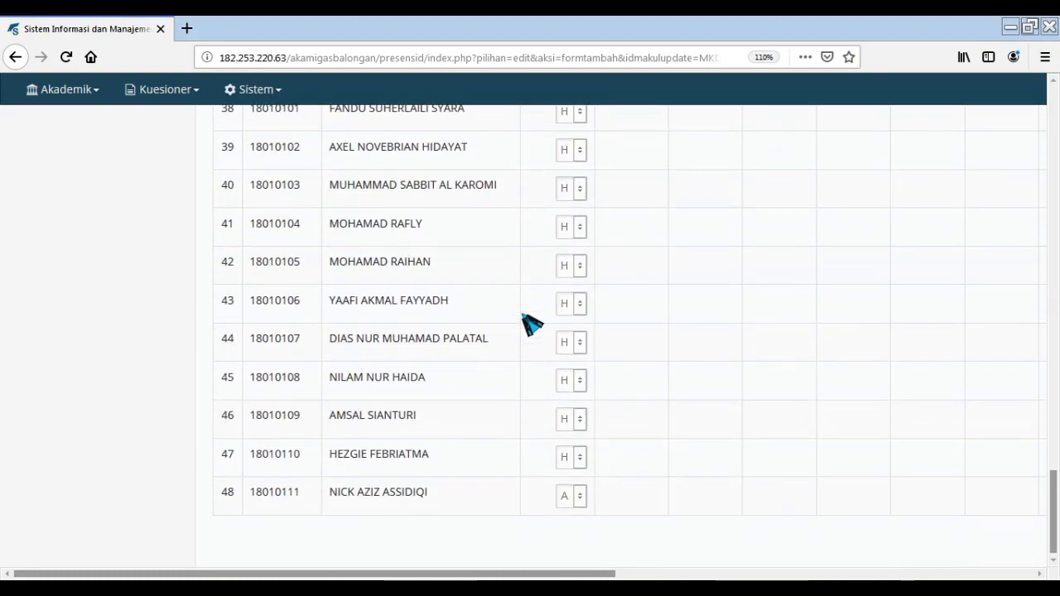
left_click(565, 498)
left_click(569, 420)
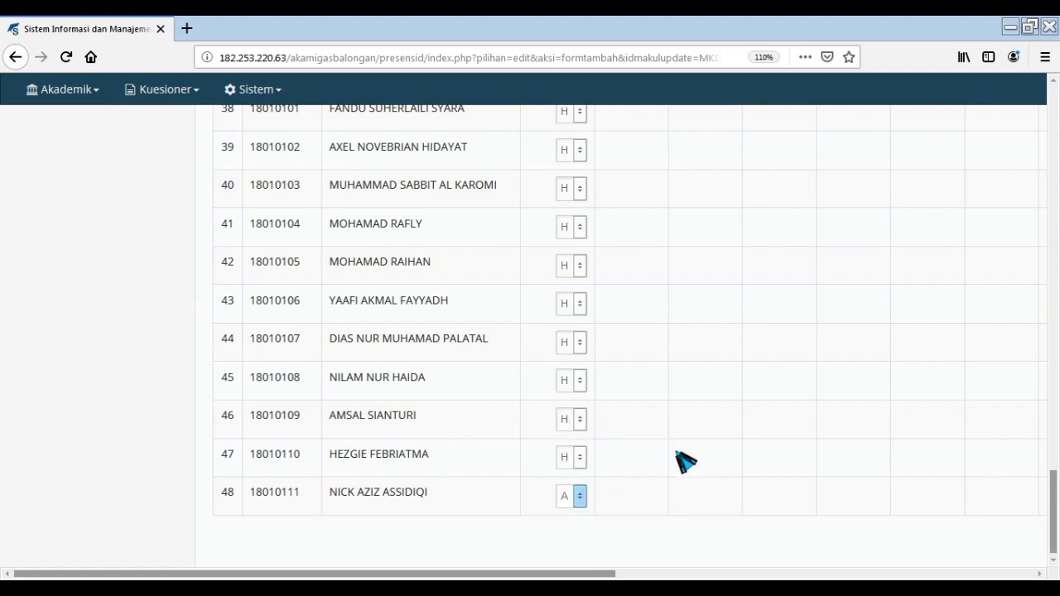
Reduce the page zoom to 80% and save the attendance data for the whole sheet
left_click_drag(1052, 500, 1056, 182)
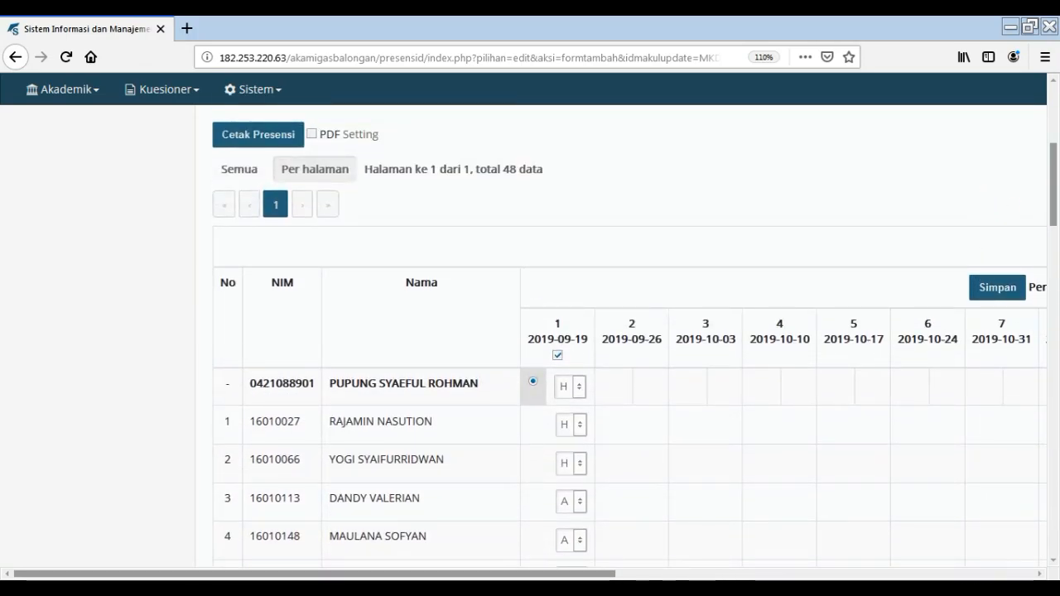
left_click_drag(468, 575, 973, 572)
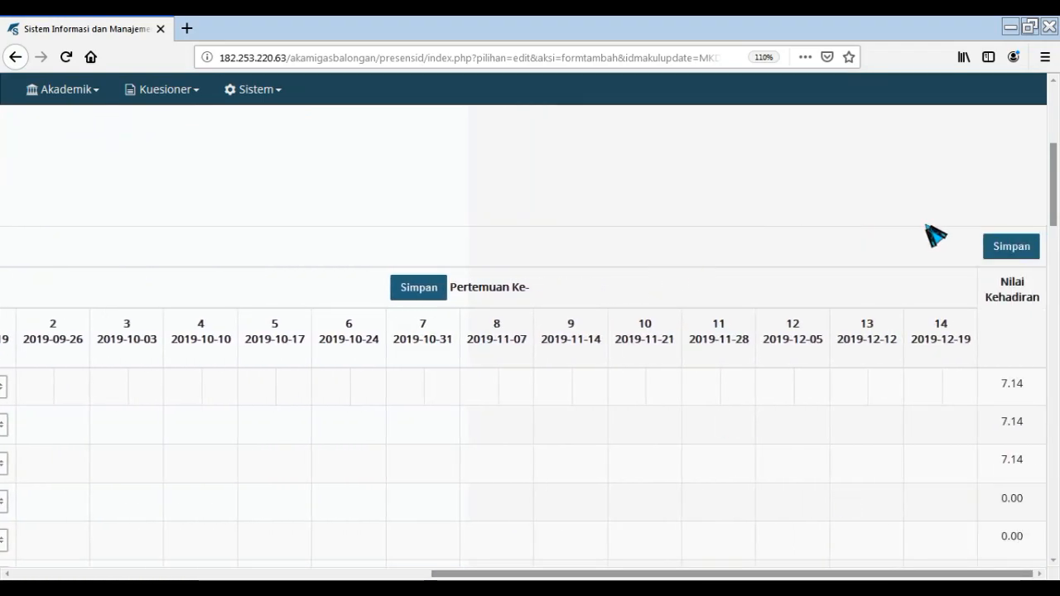
key("ctrl+minus")
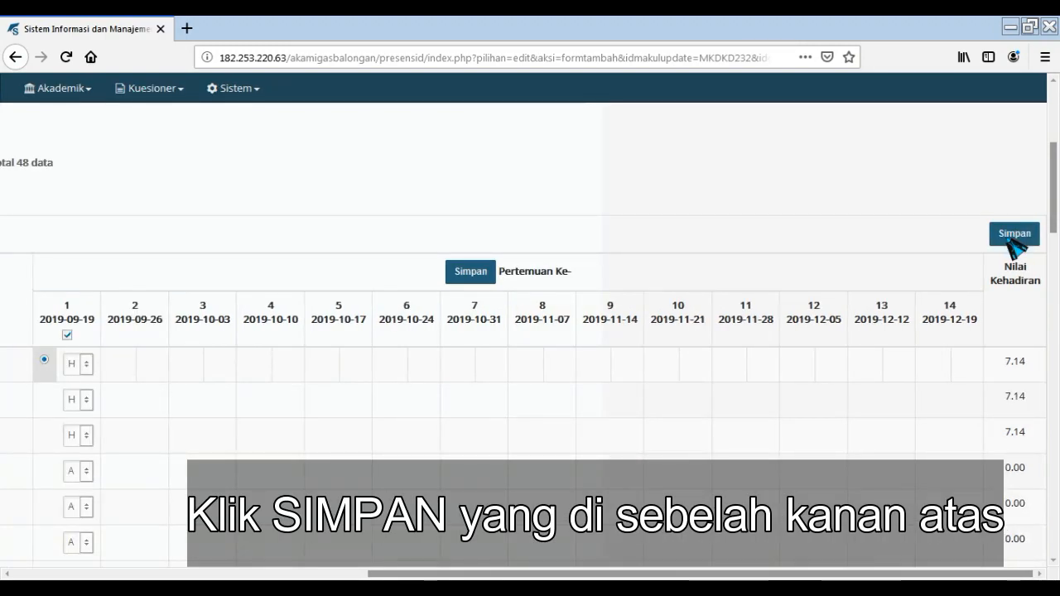
key("ctrl+minus")
key("ctrl+minus")
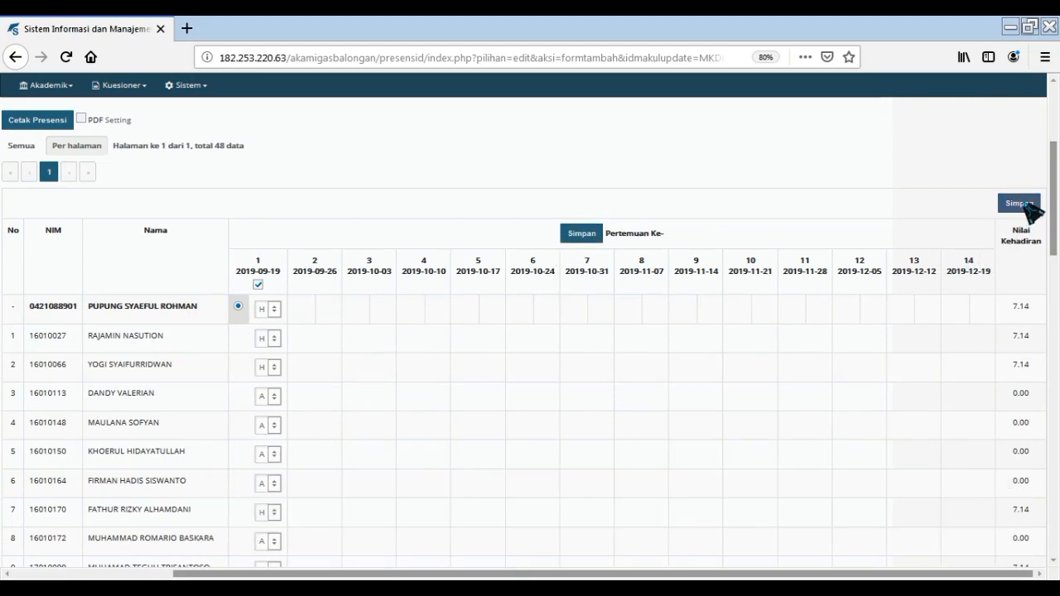
left_click(1014, 208)
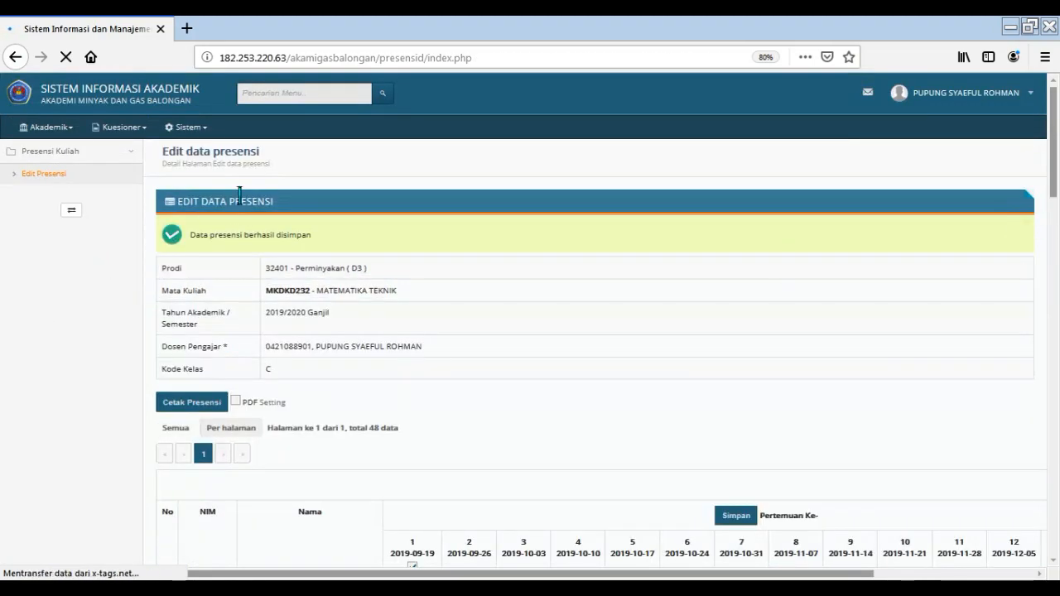
Check the save message, the recorded meeting 1 attendance and the Nilai Kehadiran column
left_click_drag(190, 235, 318, 231)
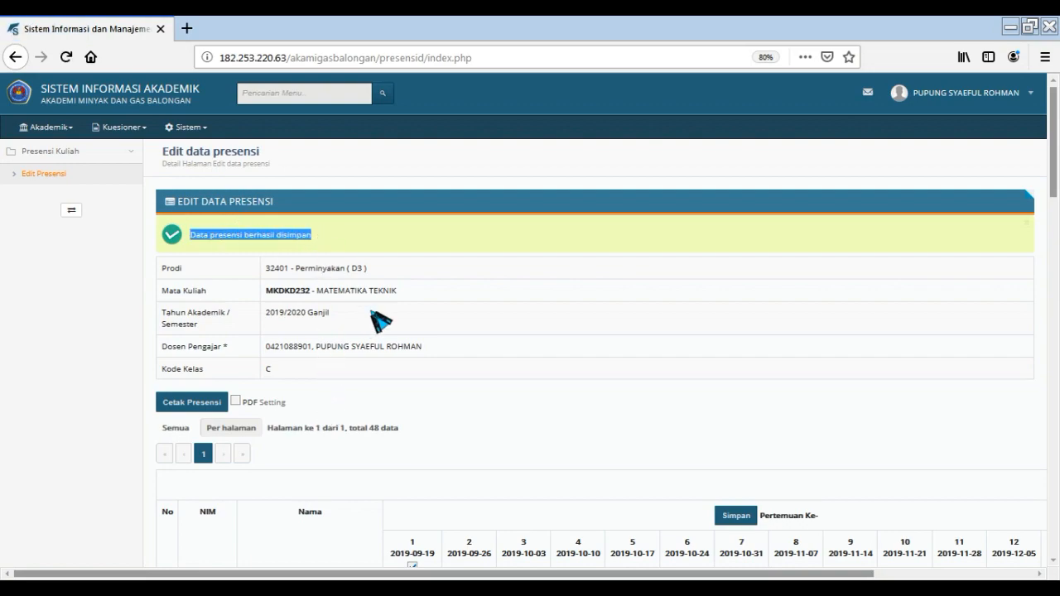
left_click_drag(1054, 166, 1055, 234)
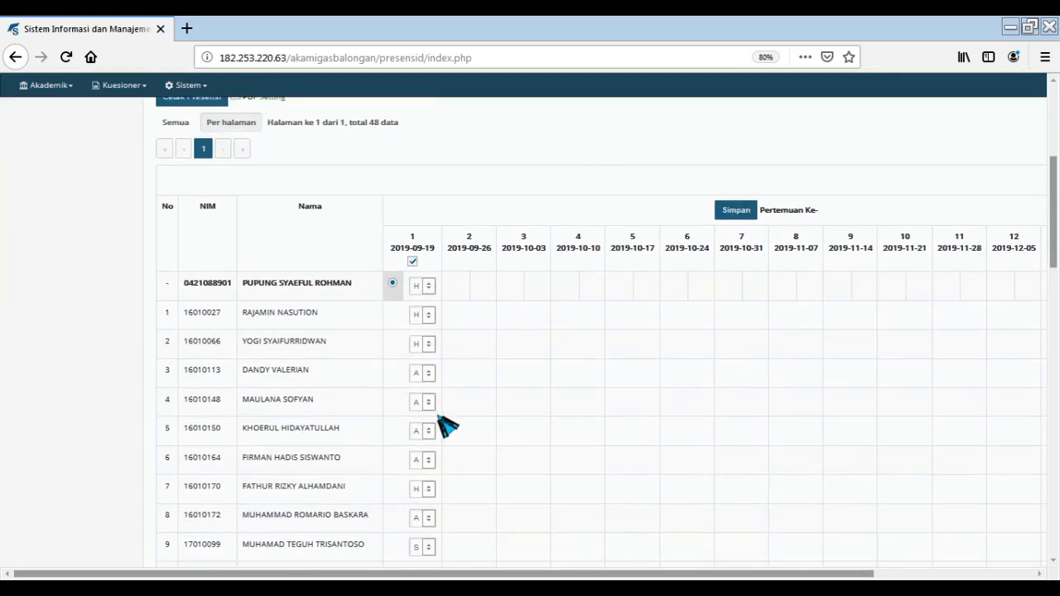
mouse_move(381, 574)
left_mouse_down()
mouse_move(512, 575)
mouse_move(381, 574)
left_mouse_up()
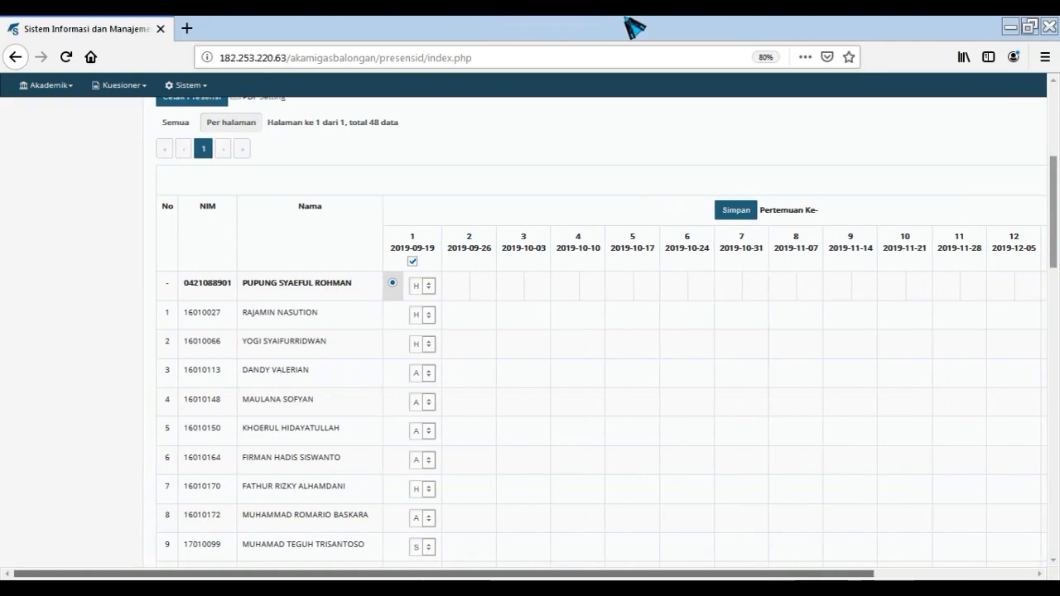
left_click_drag(804, 573, 964, 574)
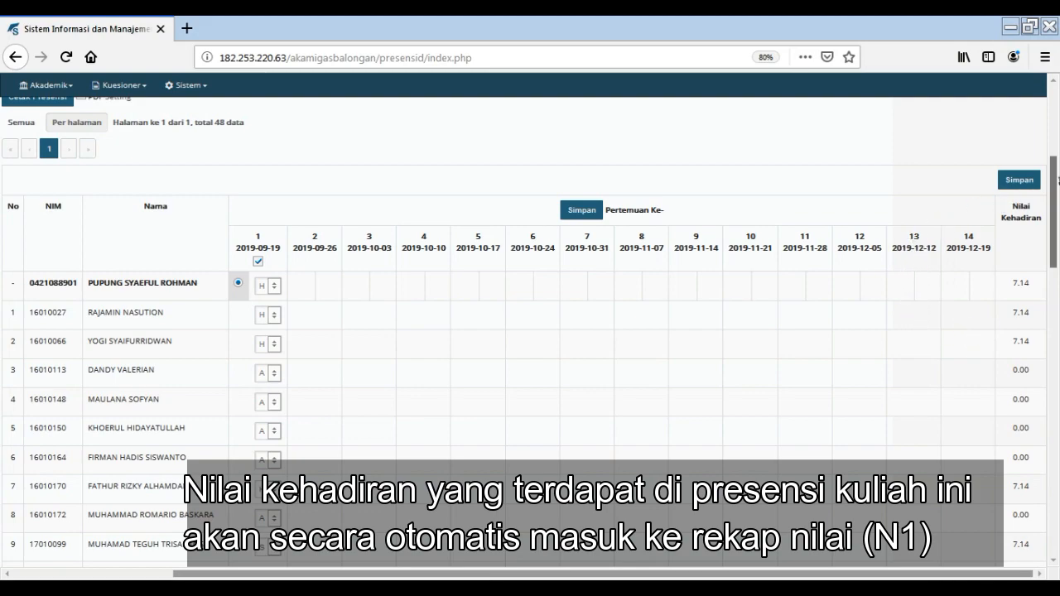
left_click_drag(1018, 207, 1041, 220)
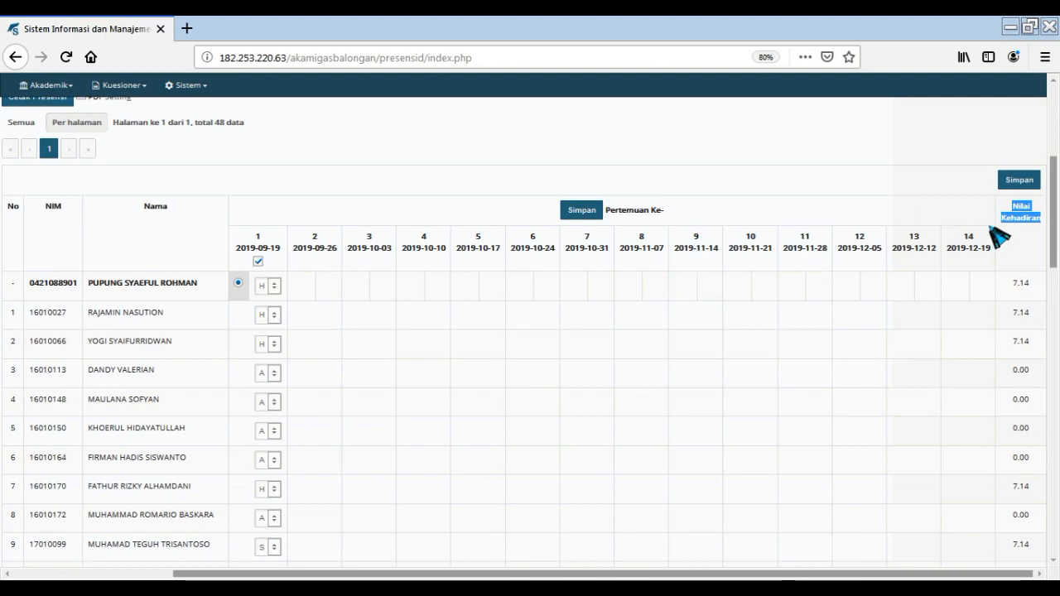
left_click(897, 214)
Sign out of the lecturer's account
left_click_drag(1056, 193, 1059, 122)
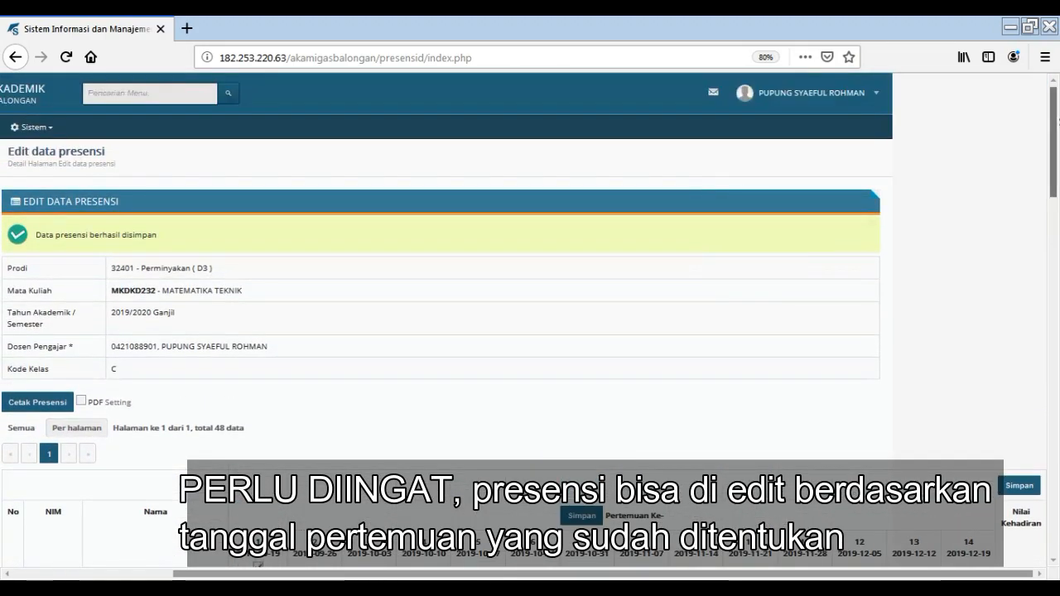
left_click_drag(700, 576, 541, 576)
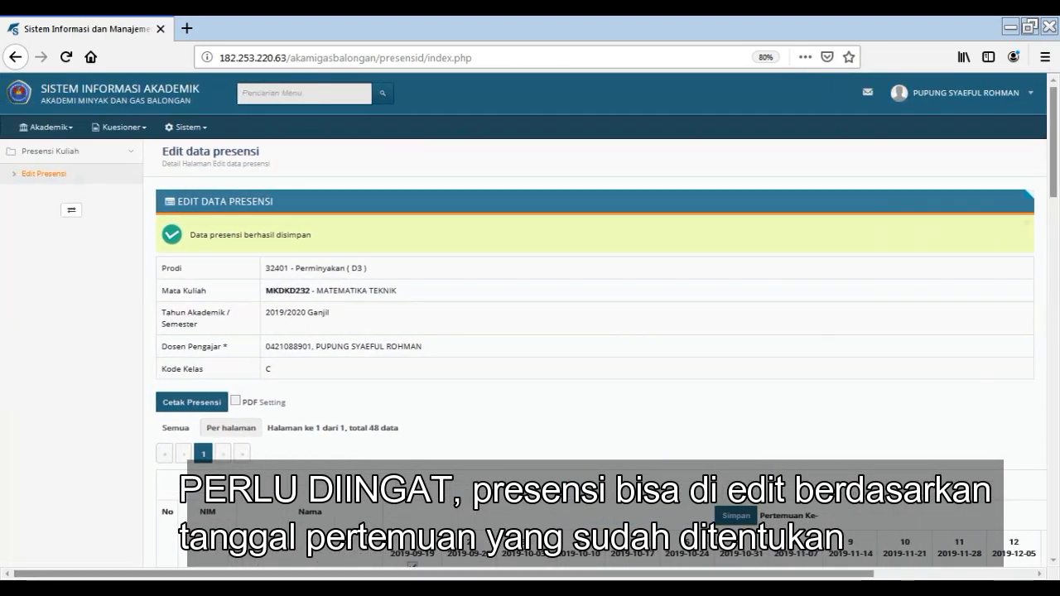
left_click(980, 96)
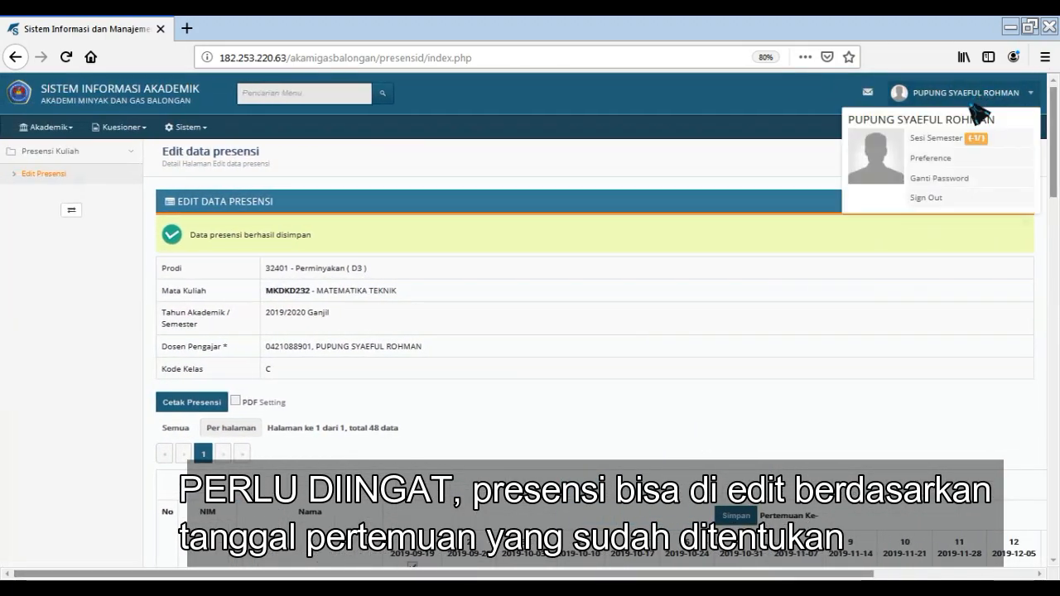
left_click(937, 205)
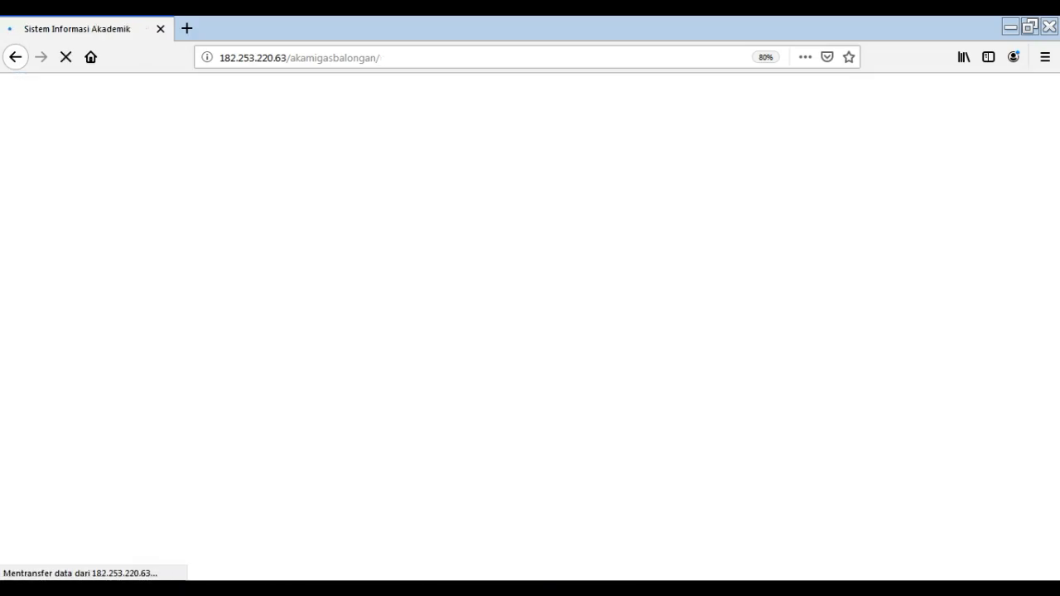